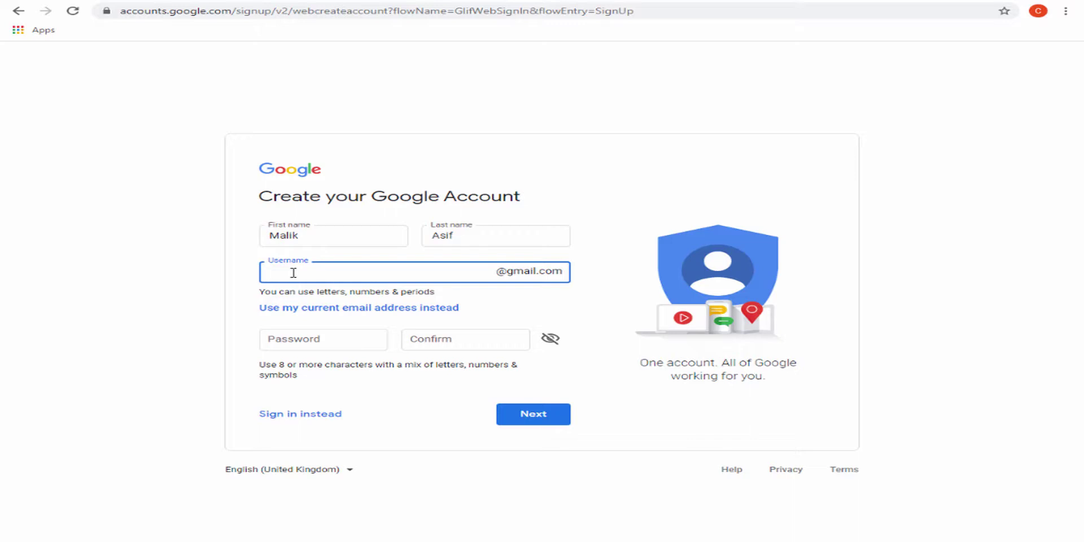
# - Enter a username and an 8-character password in both Password and Confirm, then submit
pyautogui.click(328, 340)
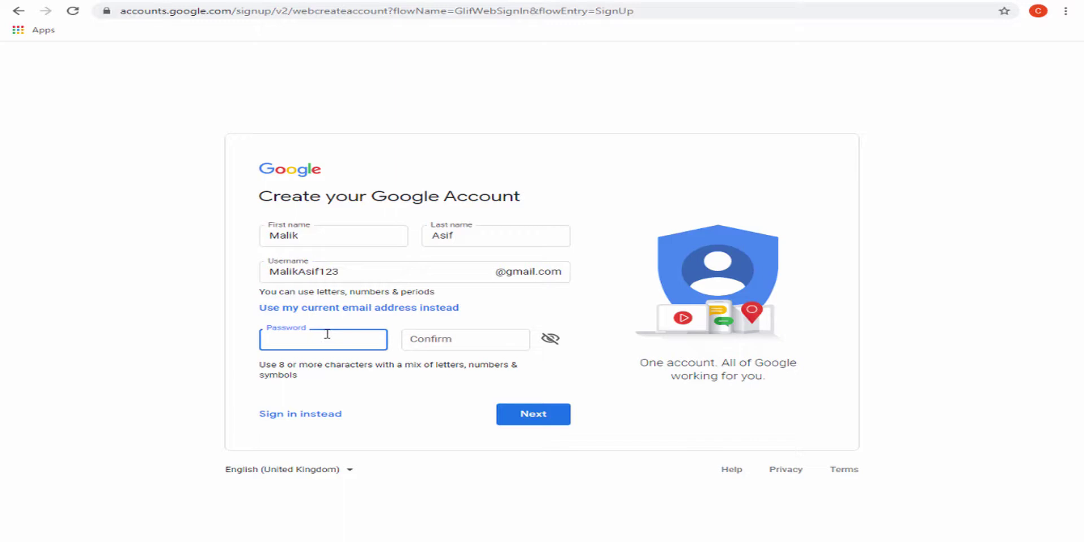
pyautogui.write('Mali')
pyautogui.press('BackSpace')
pyautogui.press('BackSpace')
pyautogui.press('BackSpace')
pyautogui.write('••••••••')
pyautogui.click(440, 337)
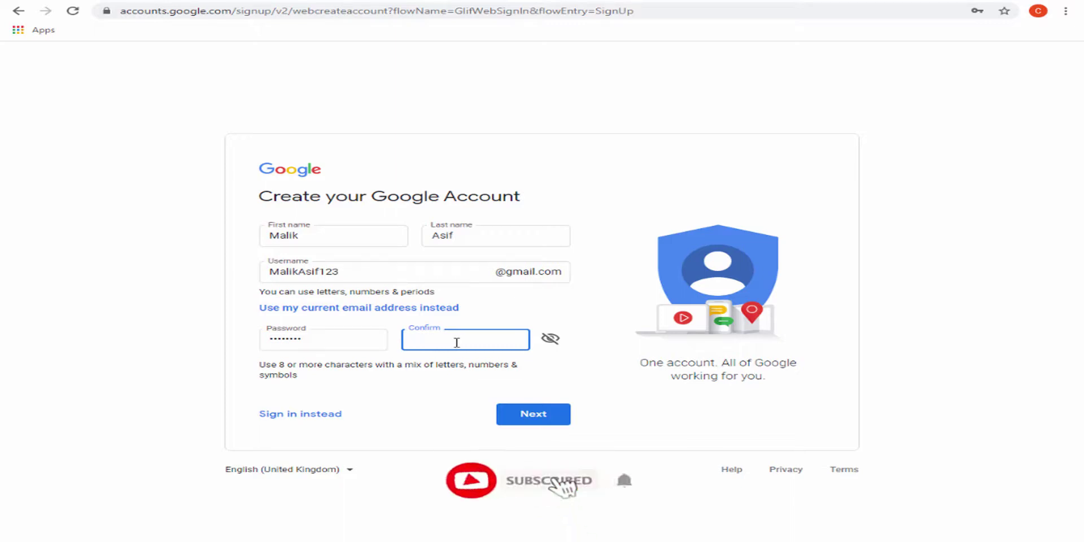
pyautogui.write('••••••••')
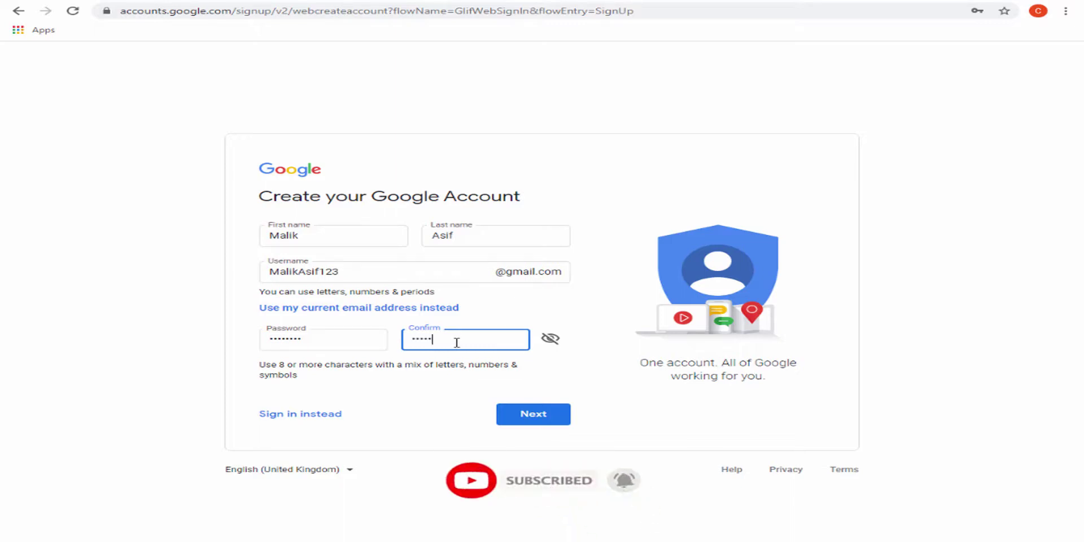
pyautogui.click(536, 415)
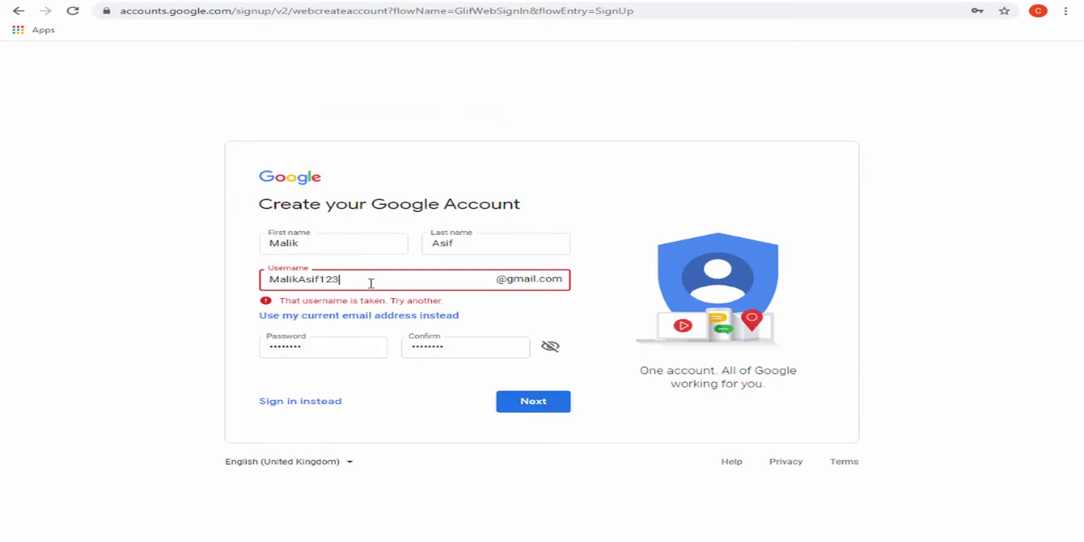
# - Revise the username with new trailing digits and an inserted middle name, then resubmit
pyautogui.click(335, 283)
pyautogui.moveTo(340, 282); pyautogui.dragTo(319, 284)
pyautogui.click(380, 286)
pyautogui.press('BackSpace')
pyautogui.press('BackSpace')
pyautogui.press('BackSpace')
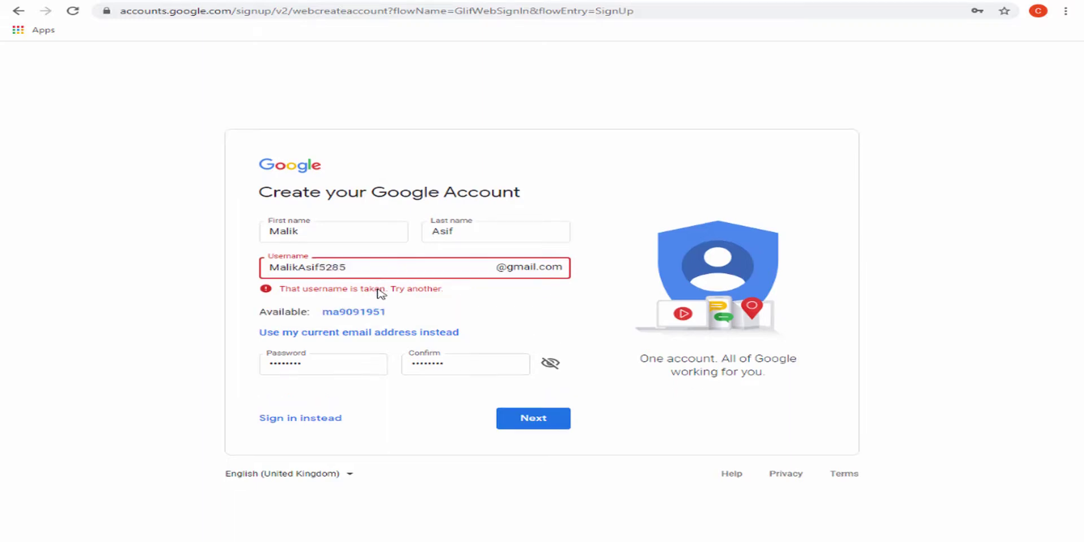
pyautogui.press('Right')
pyautogui.press('Right')
pyautogui.press('Right')
pyautogui.click(521, 418)
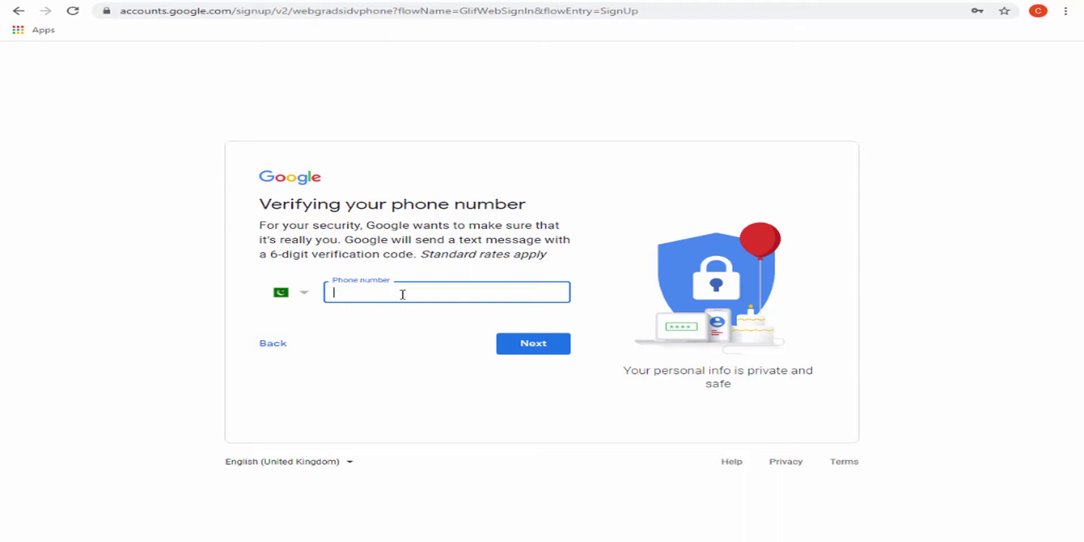
# - Submit the phone number, resubmitting after the error, to reach the 6-digit code prompt
pyautogui.write('03')
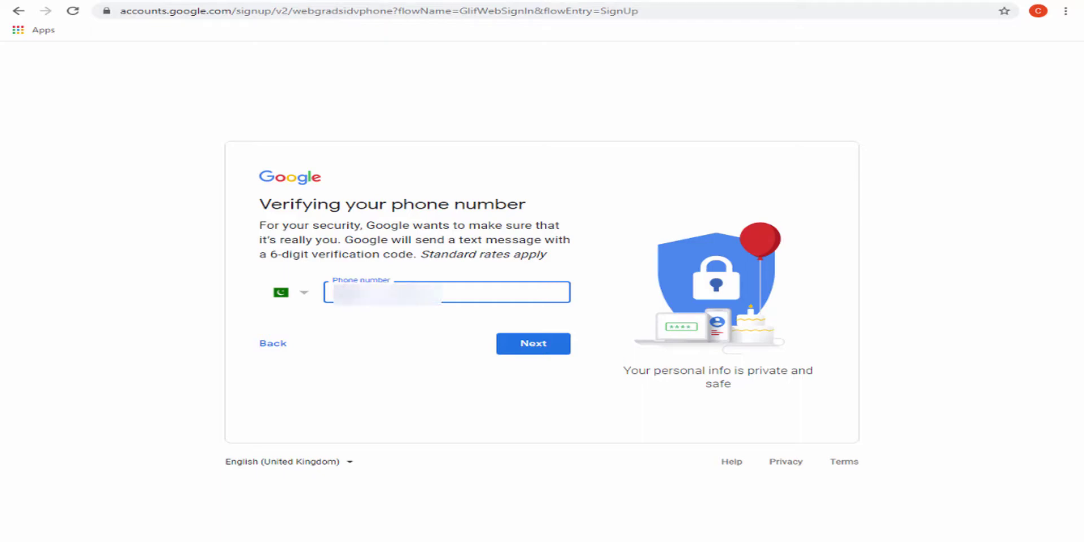
pyautogui.click(544, 345)
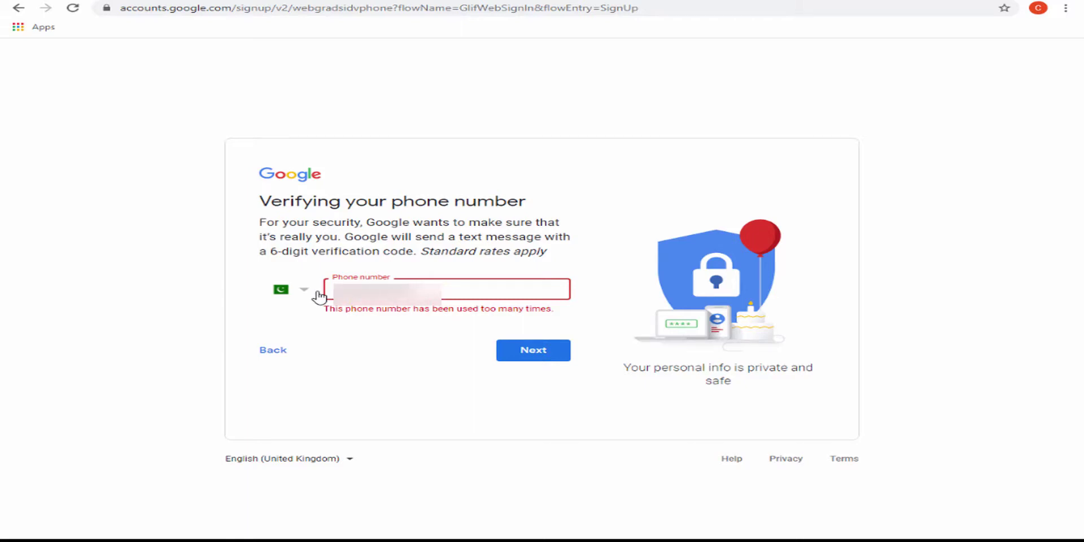
pyautogui.click(524, 356)
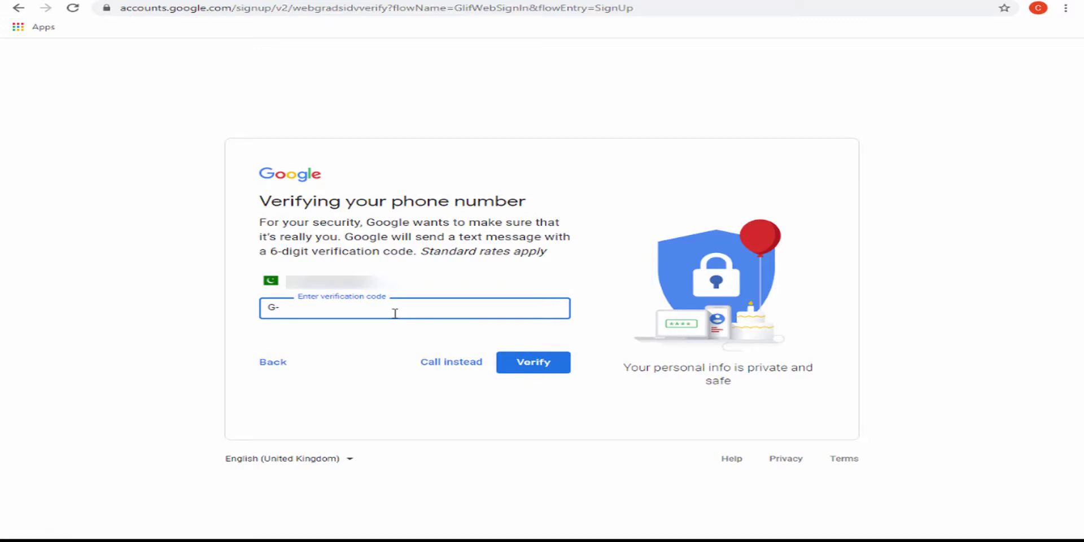
# - Enter the texted 6-digit verification code and verify it
pyautogui.click(540, 365)
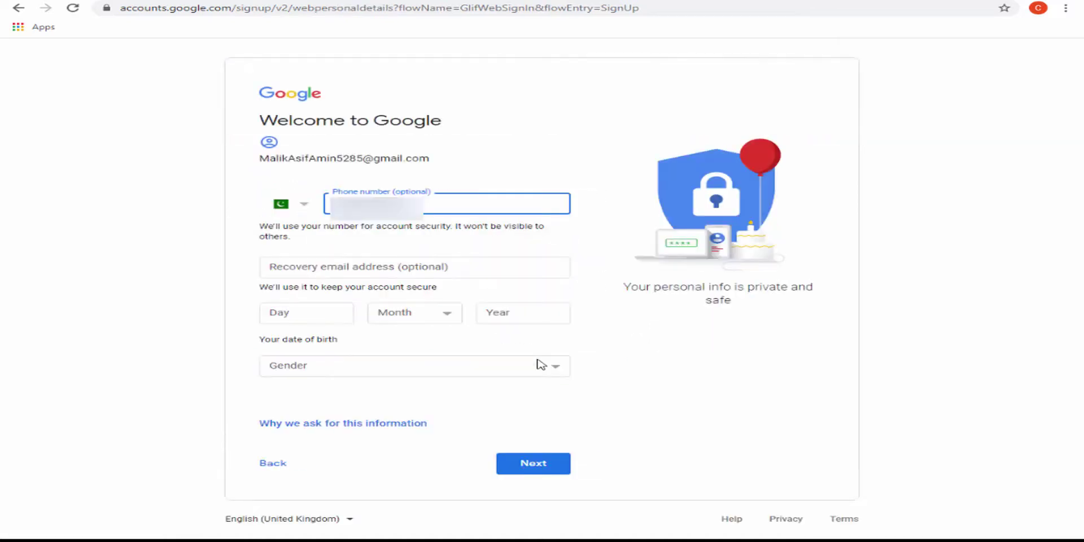
# - Fill in the recovery email and the date of birth (day, month, year)
pyautogui.click(414, 265)
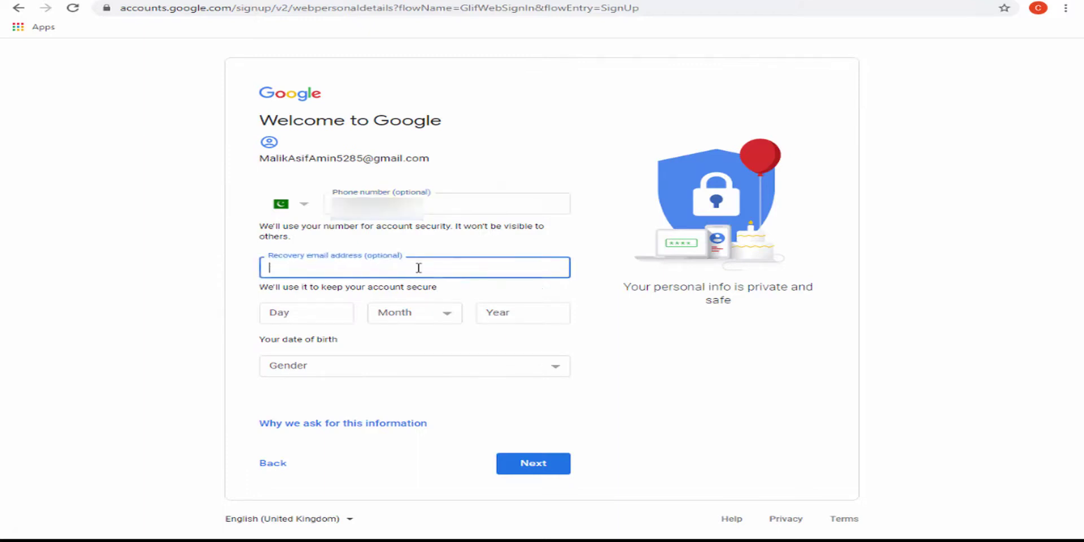
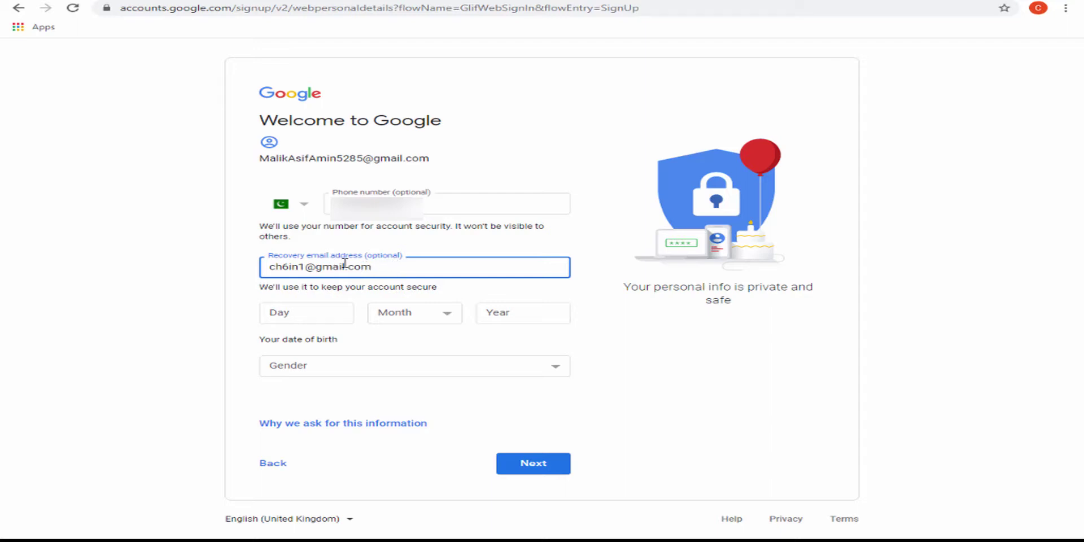
pyautogui.click(318, 317)
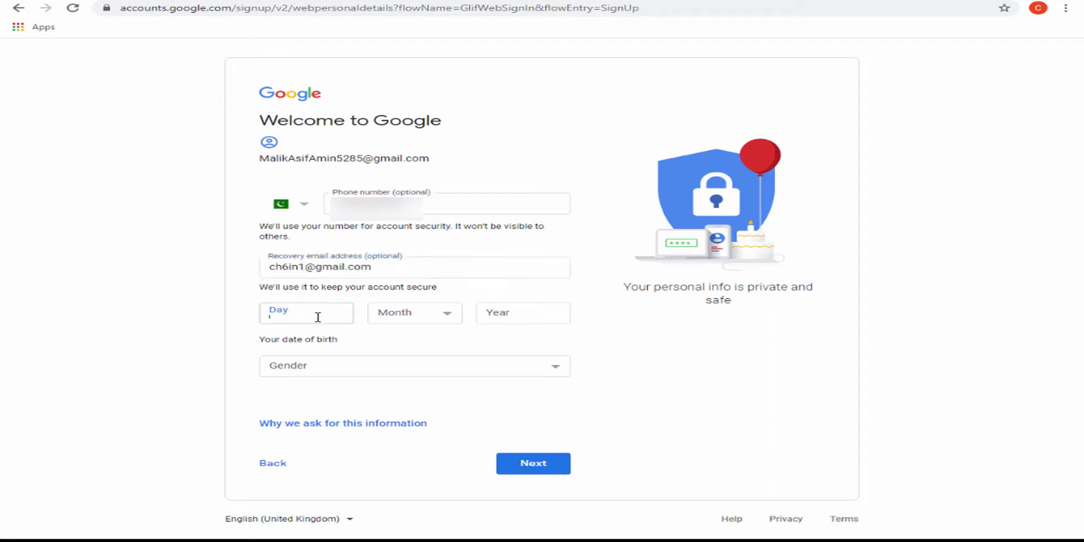
pyautogui.write('27')
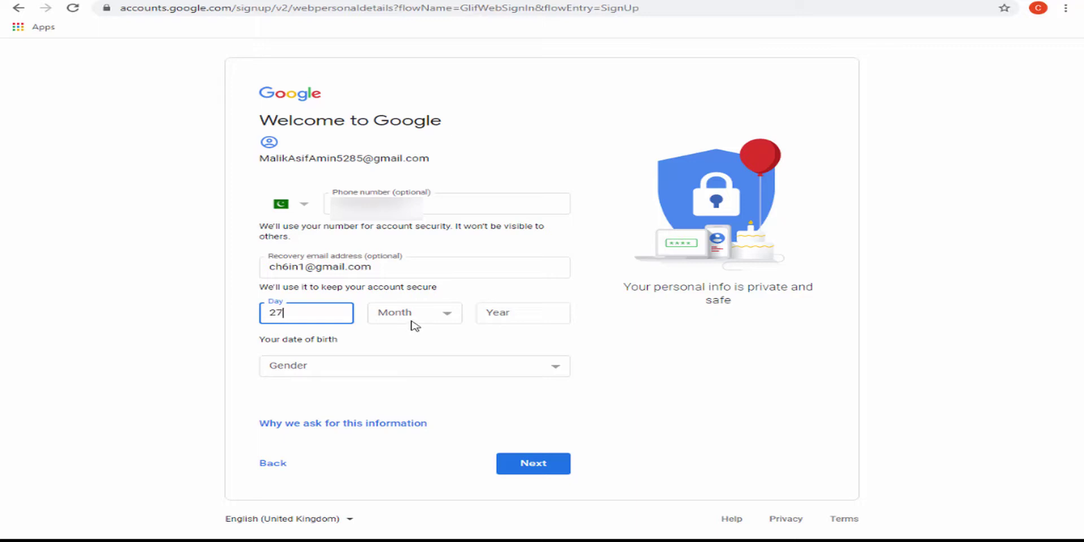
pyautogui.click(419, 321)
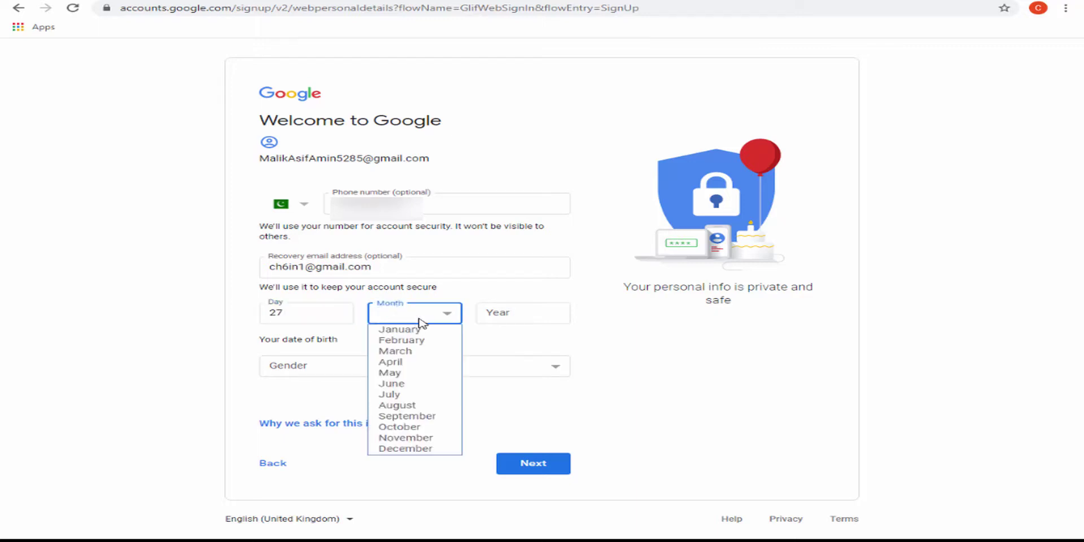
pyautogui.click(418, 450)
pyautogui.click(506, 313)
pyautogui.write('1997')
# - Set the gender to Male and submit the personal details
pyautogui.click(417, 367)
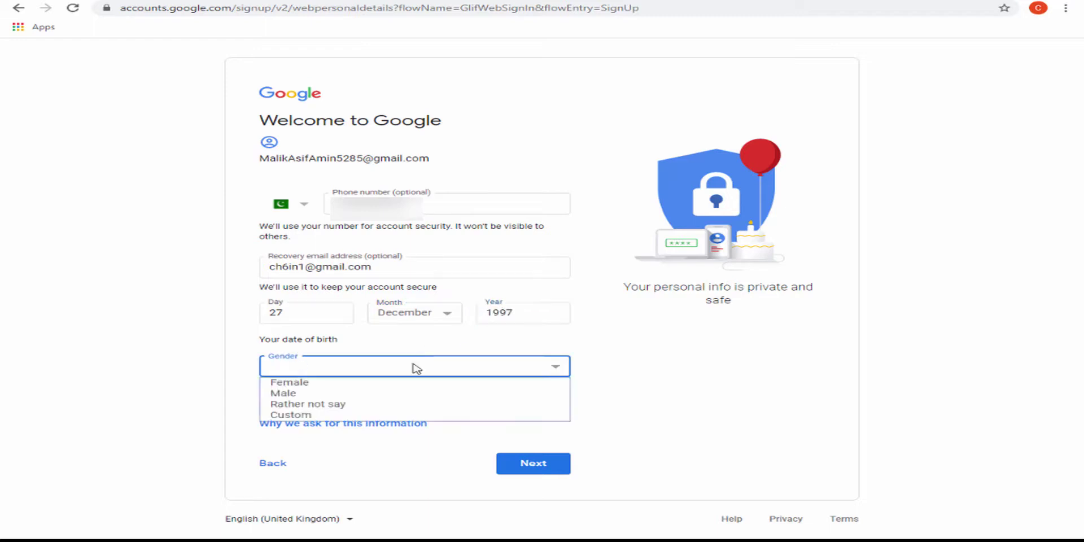
pyautogui.click(366, 394)
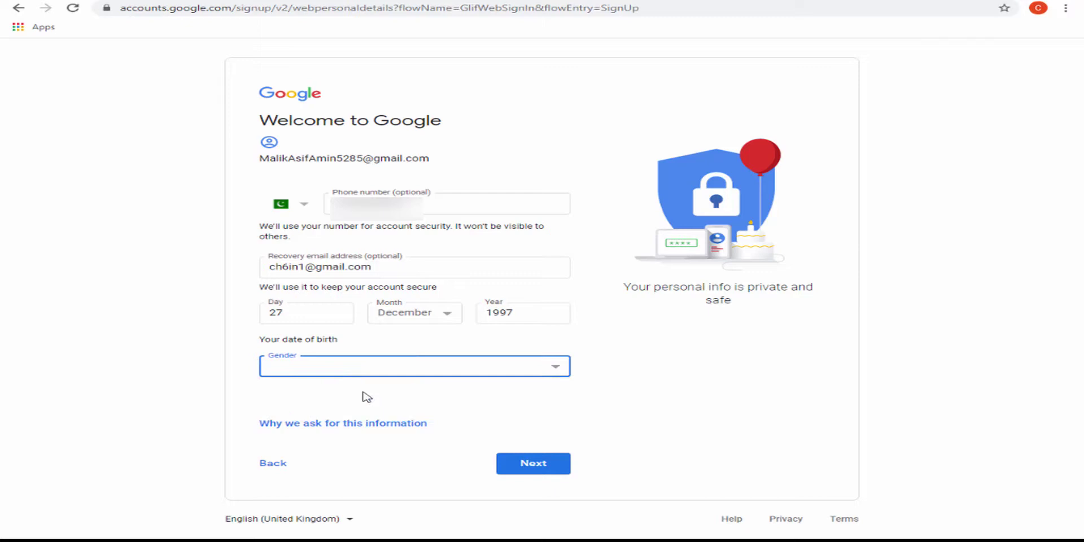
pyautogui.click(602, 409)
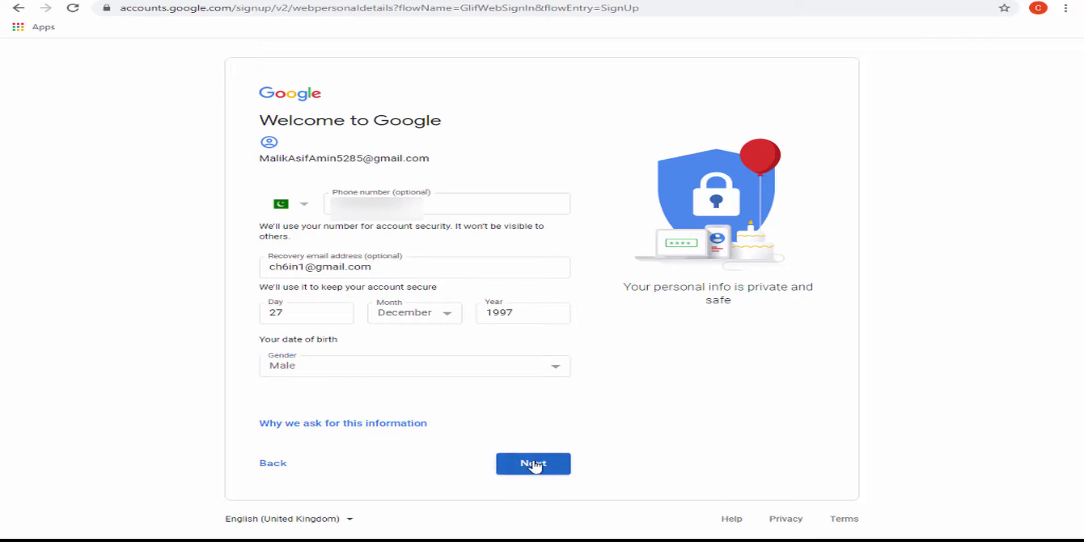
pyautogui.click(534, 464)
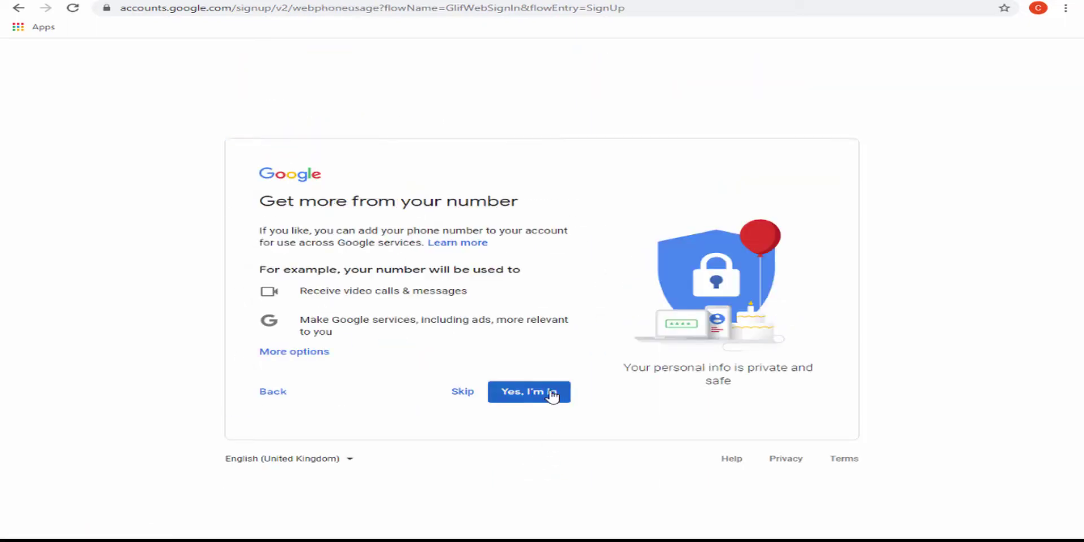
# - Skip extra phone-number uses and agree to the Privacy and Terms
pyautogui.click(463, 393)
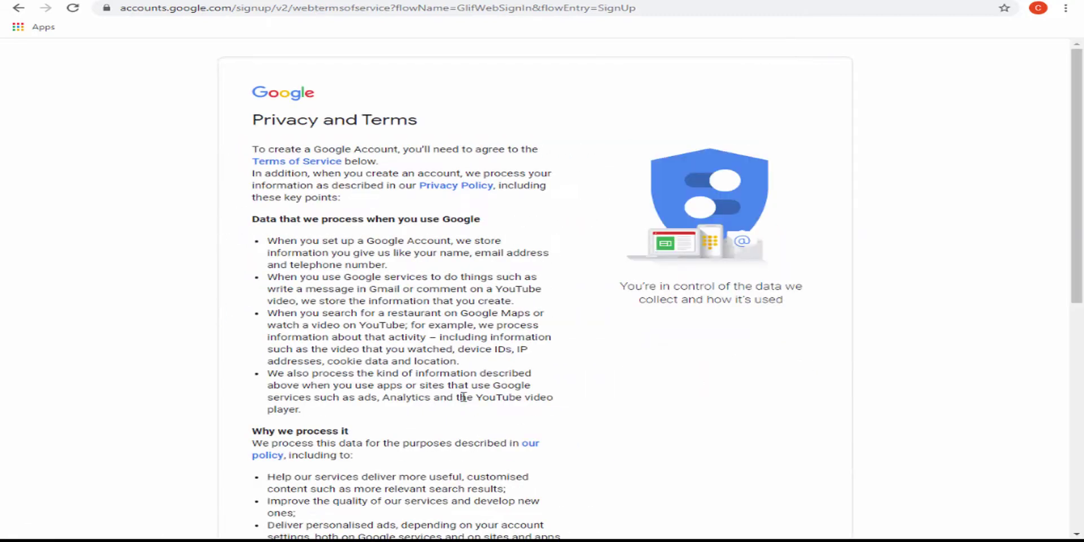
pyautogui.scroll(-8, 463, 397)
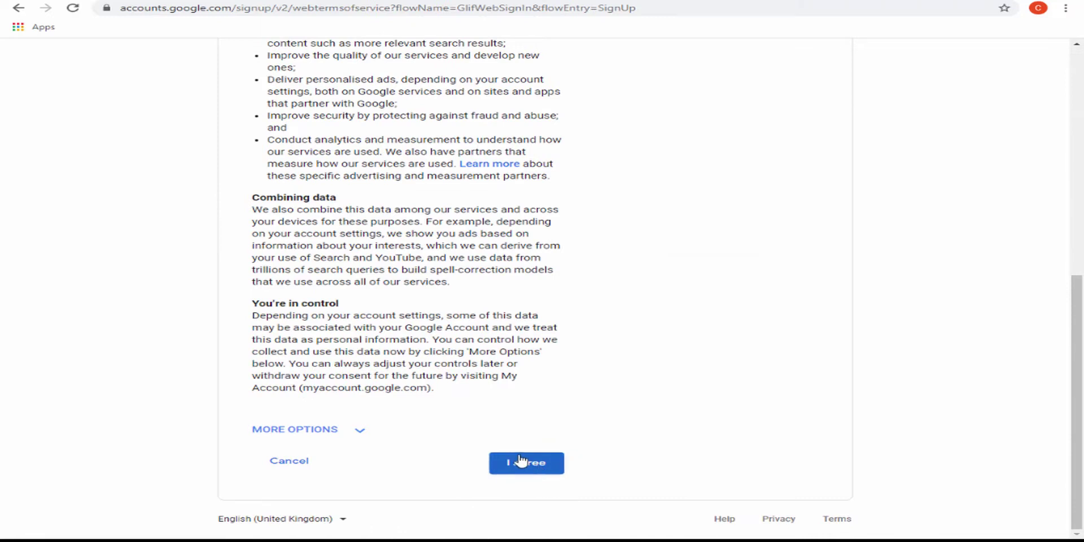
pyautogui.click(524, 466)
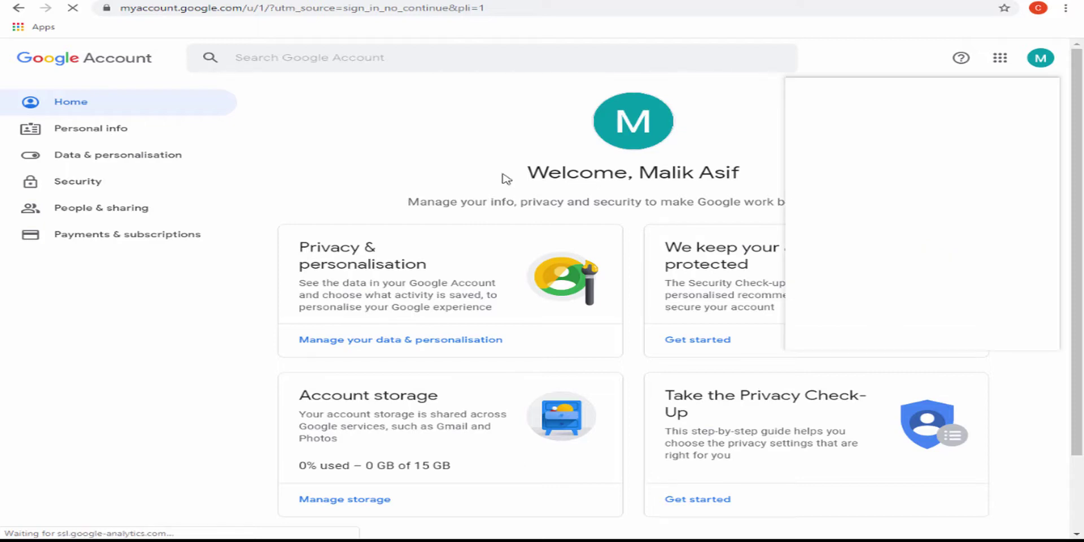
# - Launch Gmail from the Google apps grid for the new account
pyautogui.click(315, 8)
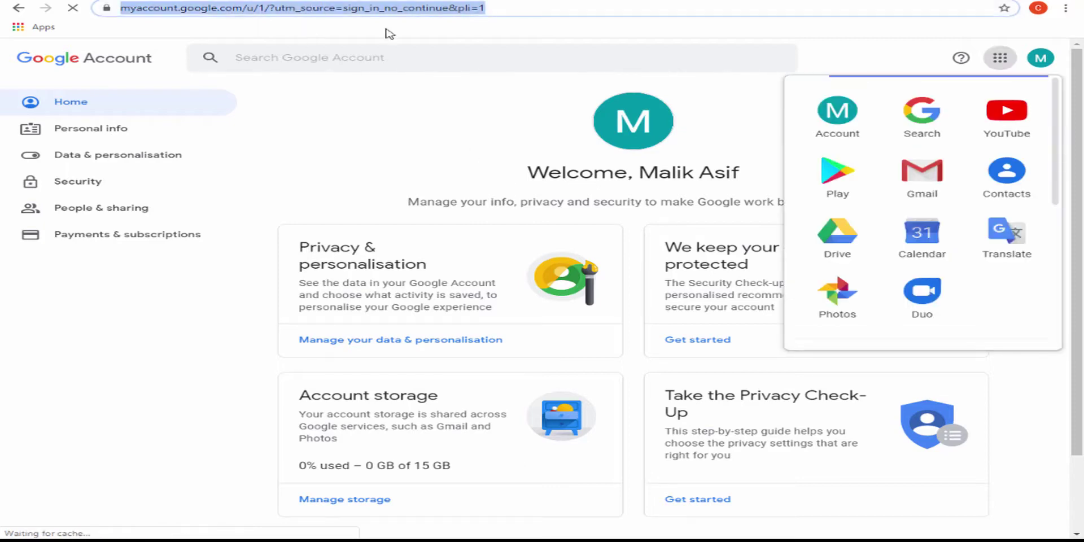
pyautogui.click(928, 178)
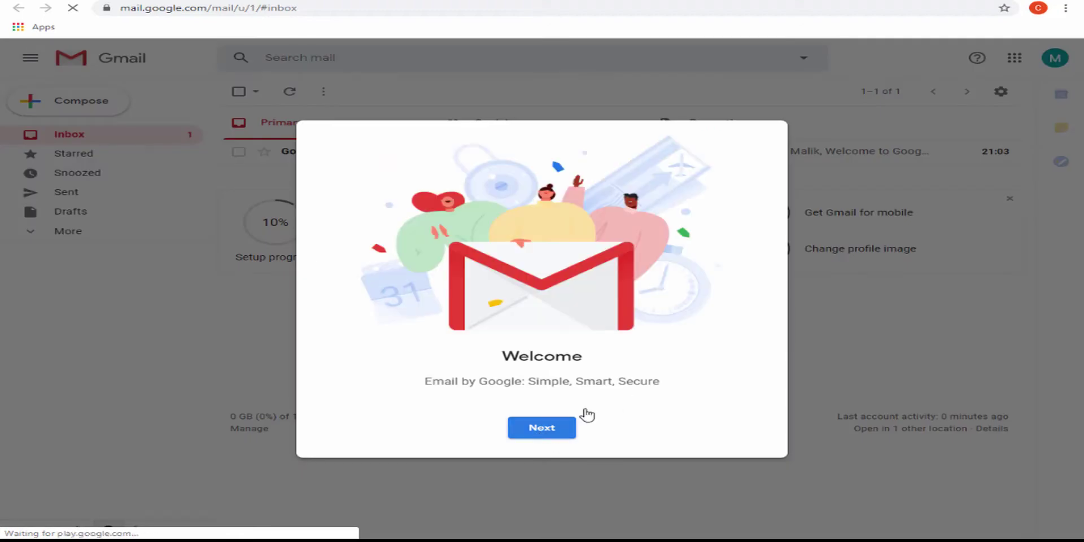
# - Dismiss the Gmail intro keeping the Default view, read the Finish setting up email, return to Inbox
pyautogui.click(554, 430)
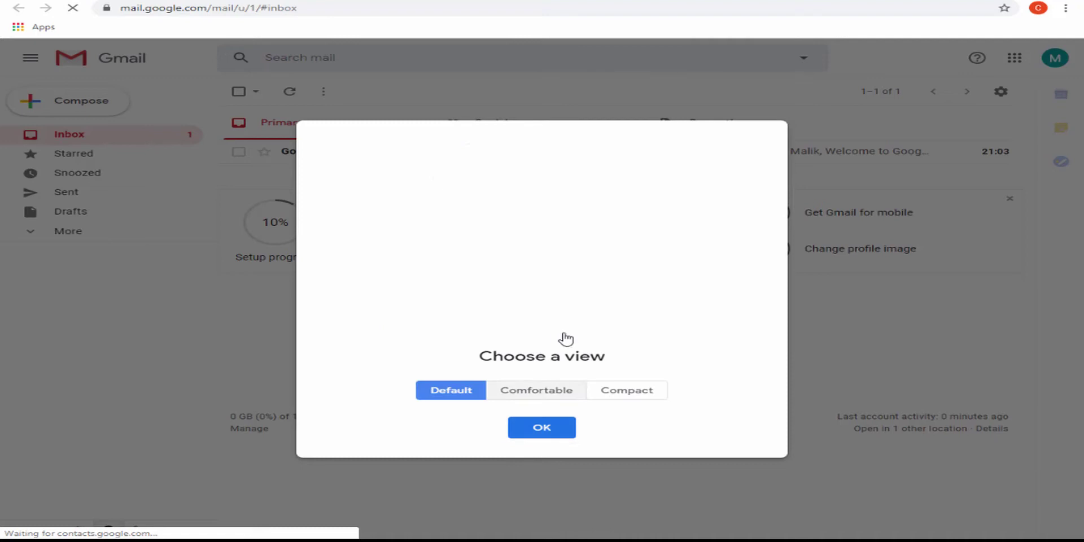
pyautogui.click(547, 435)
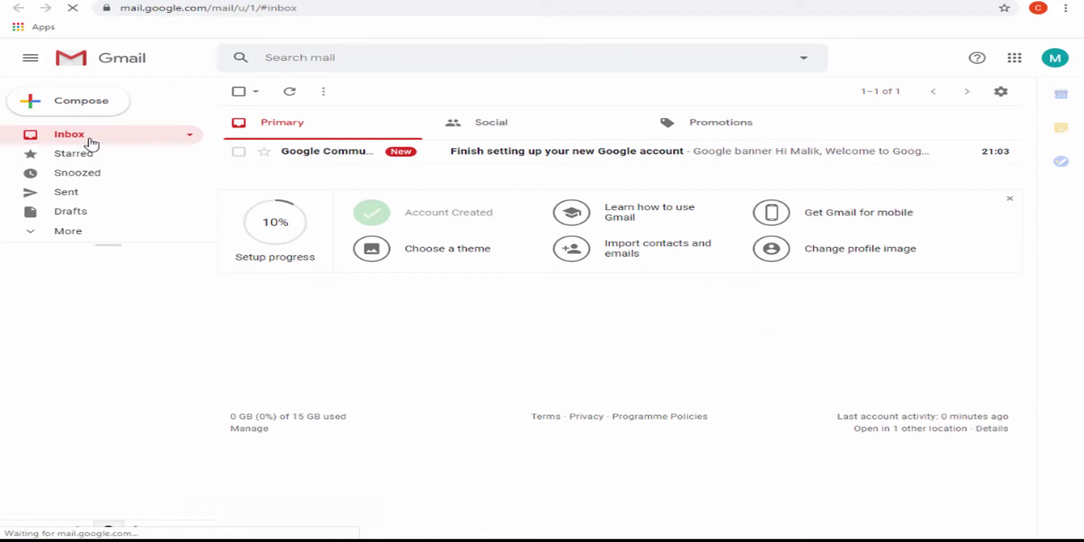
pyautogui.click(313, 153)
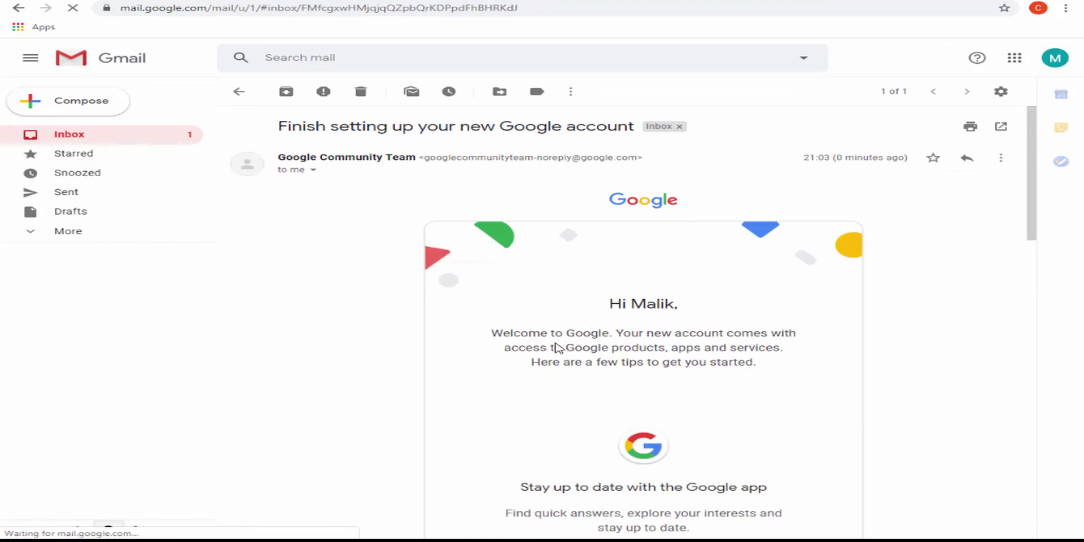
pyautogui.scroll(-3, 506, 347)
pyautogui.click(105, 140)
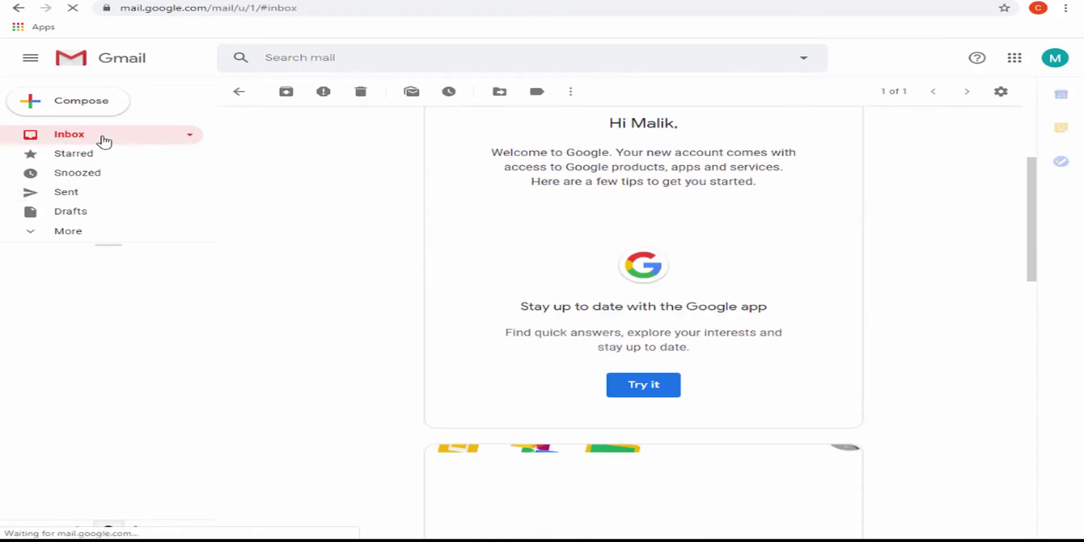